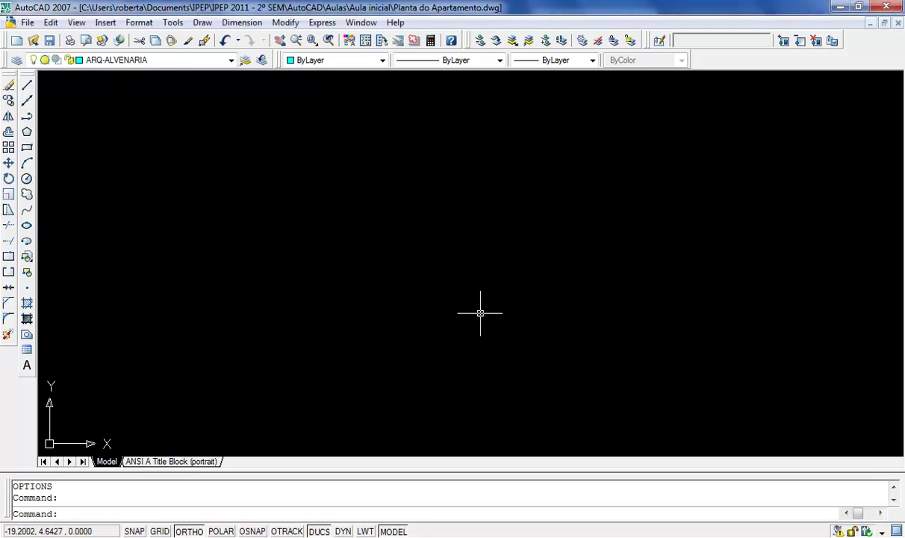
Step: In Options (OP), make AutoCAD 2000/LT2000 Drawing (*.dwg) the default Save as format and apply it
text(o)
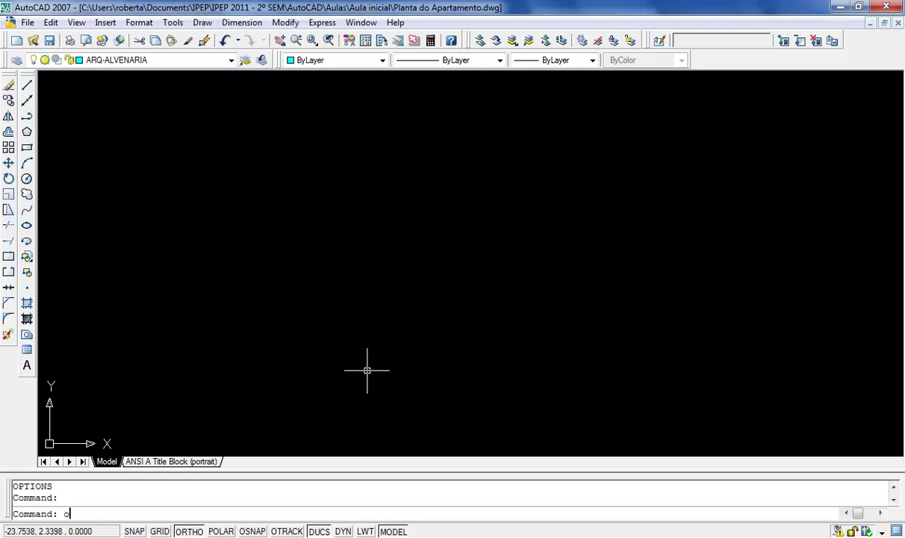
text(p)
key(Return)
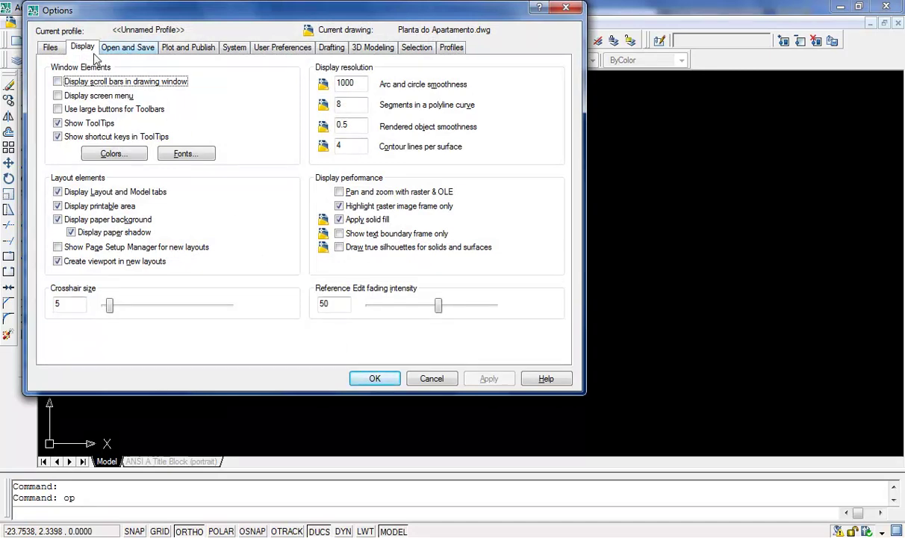
click(134, 48)
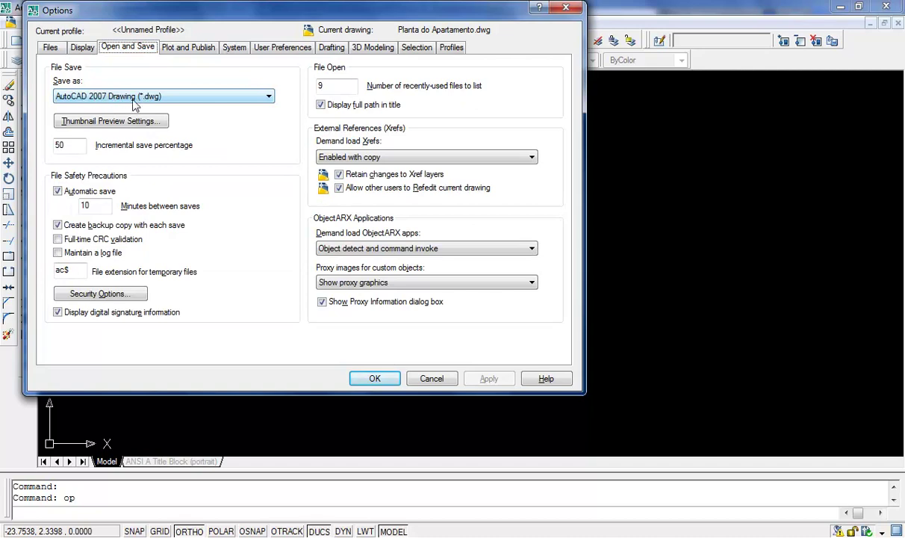
click(268, 97)
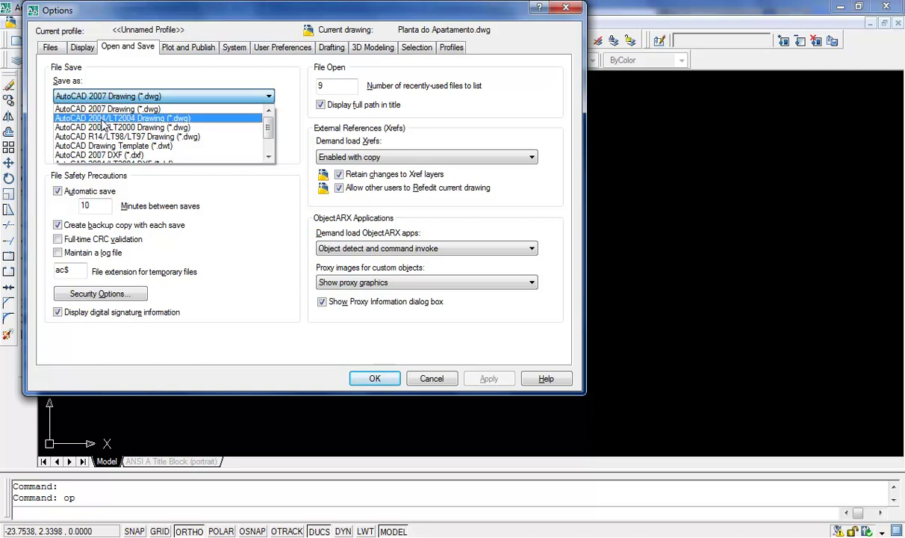
scroll(120, 142, down, 1)
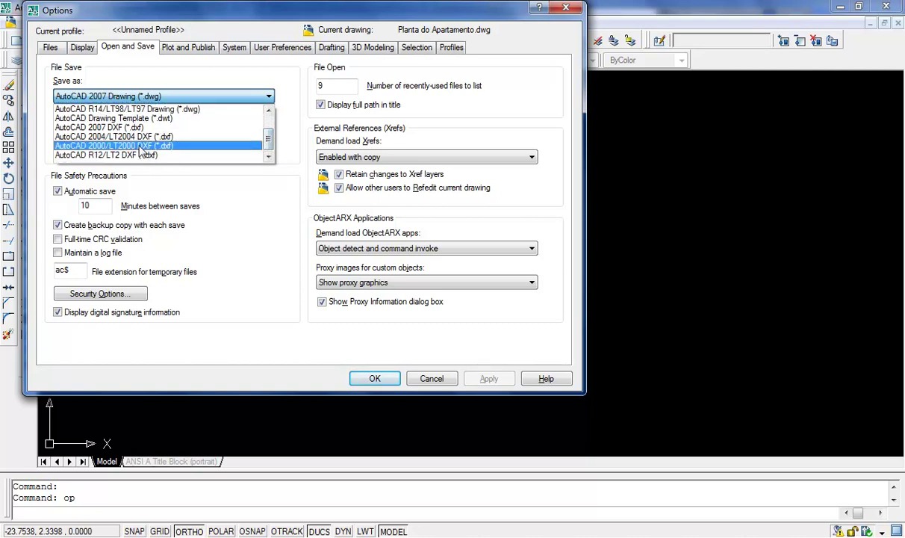
drag(266, 139, 266, 129)
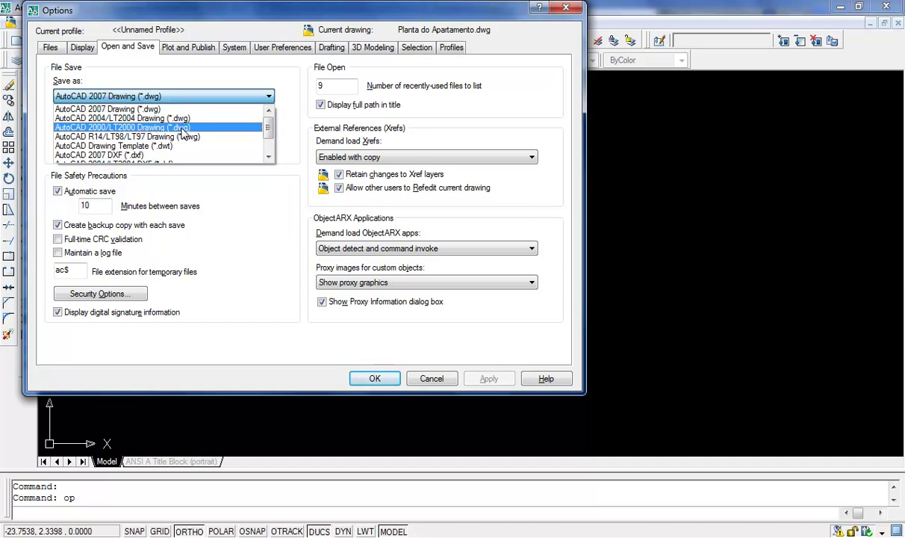
drag(268, 131, 270, 145)
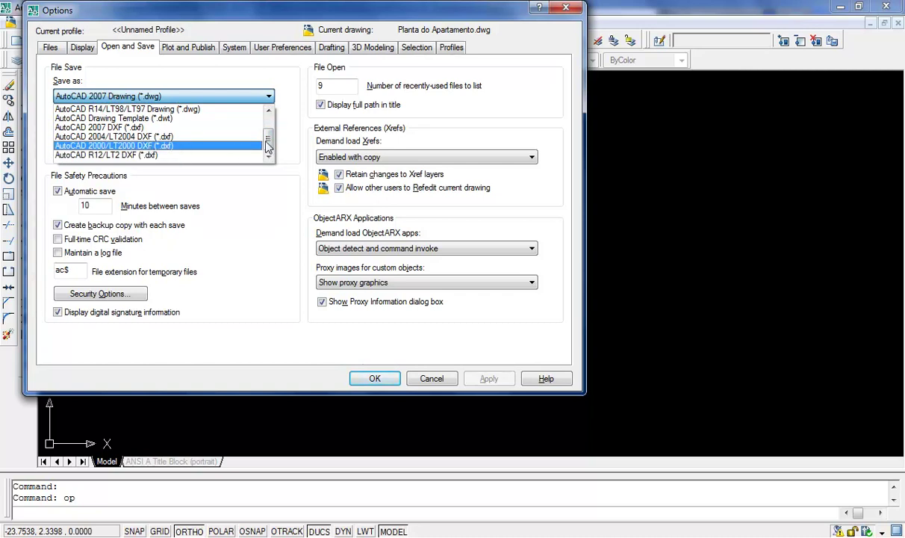
drag(268, 147, 269, 134)
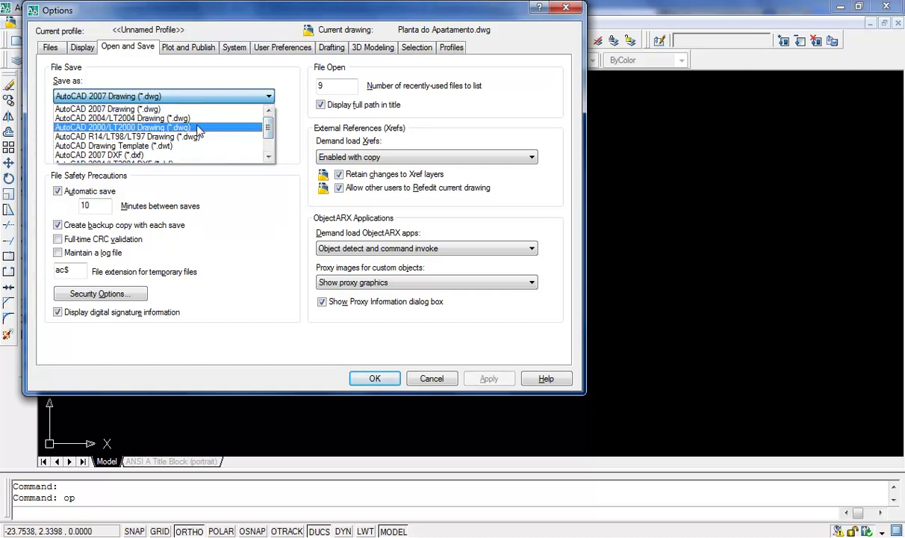
click(198, 129)
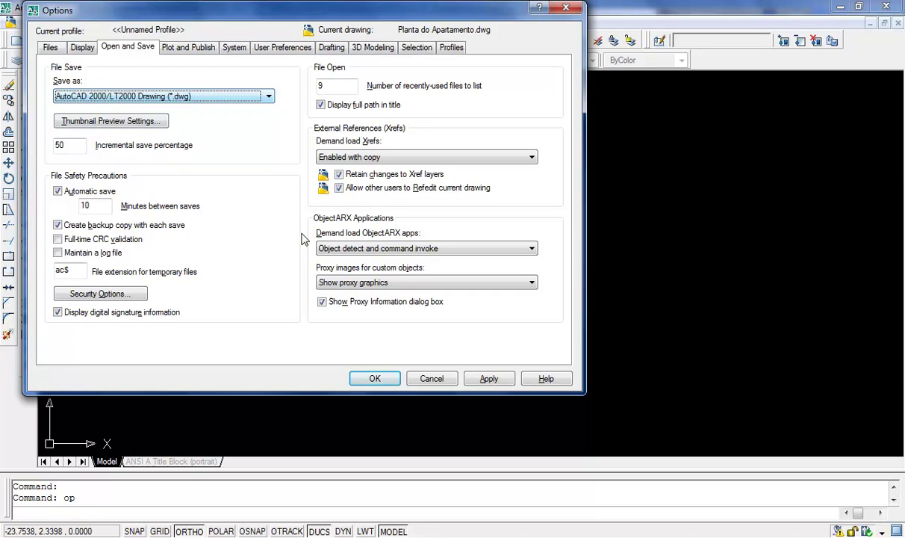
click(497, 380)
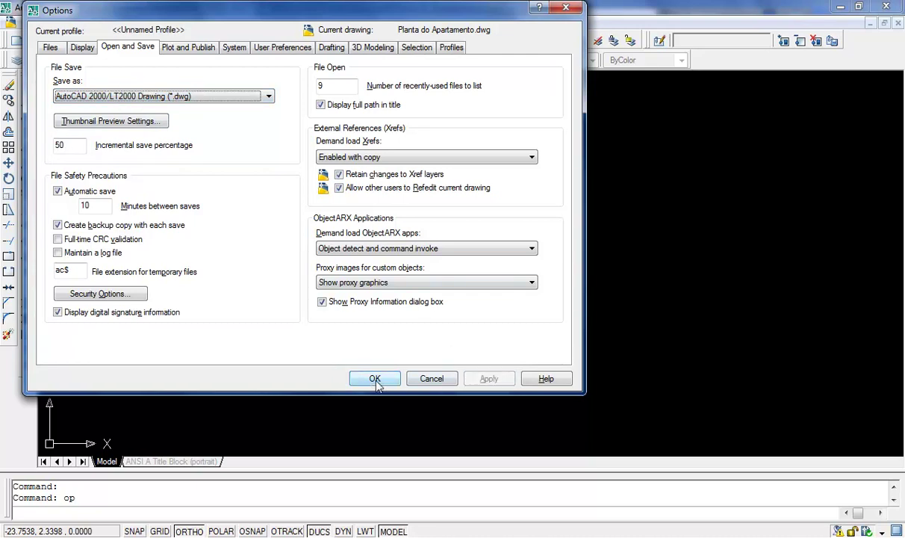
click(376, 379)
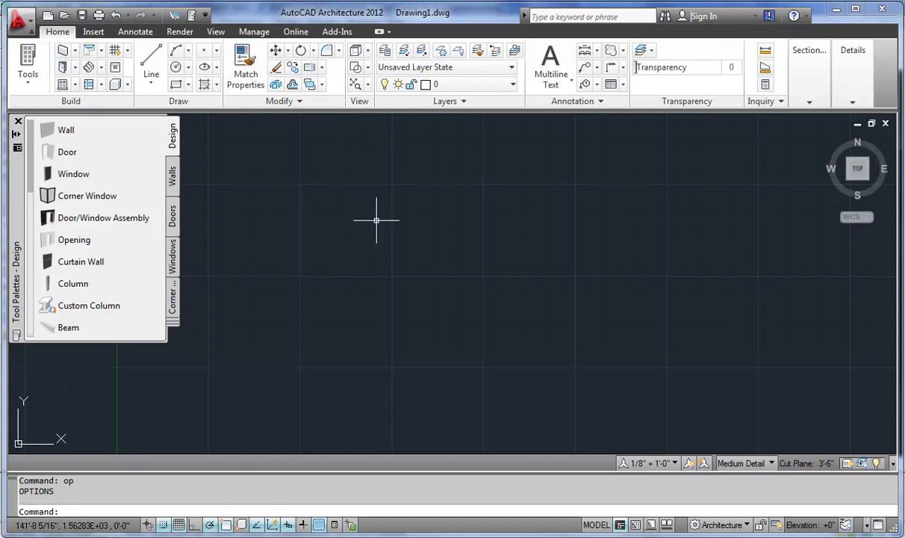
Step: In Options (OP), switch the default Save as format from AutoCAD 2010 Drawing to AutoCAD 2000/LT2000 Drawing
text(op)
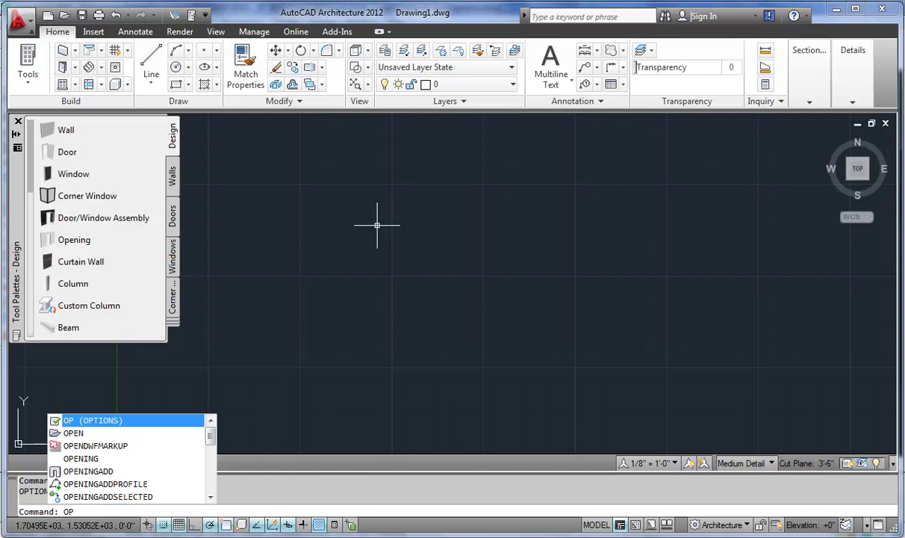
key(Return)
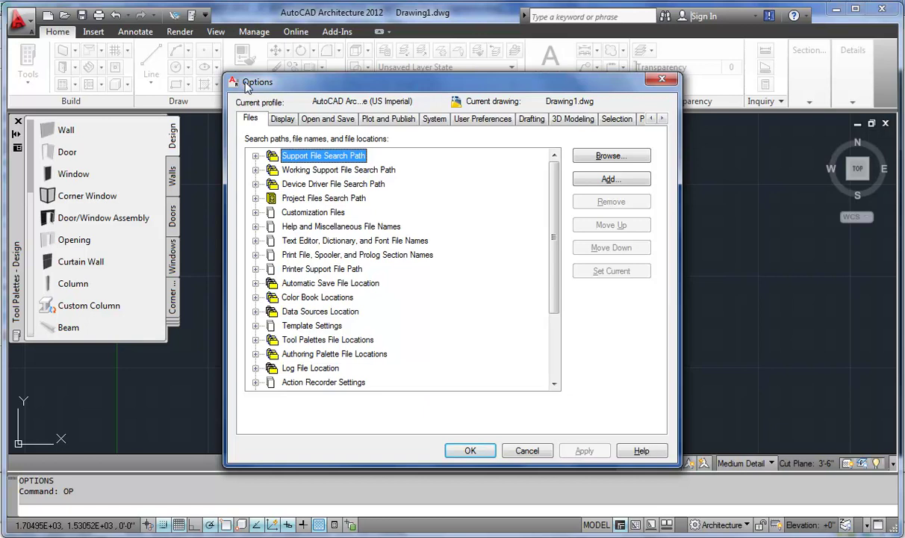
click(334, 123)
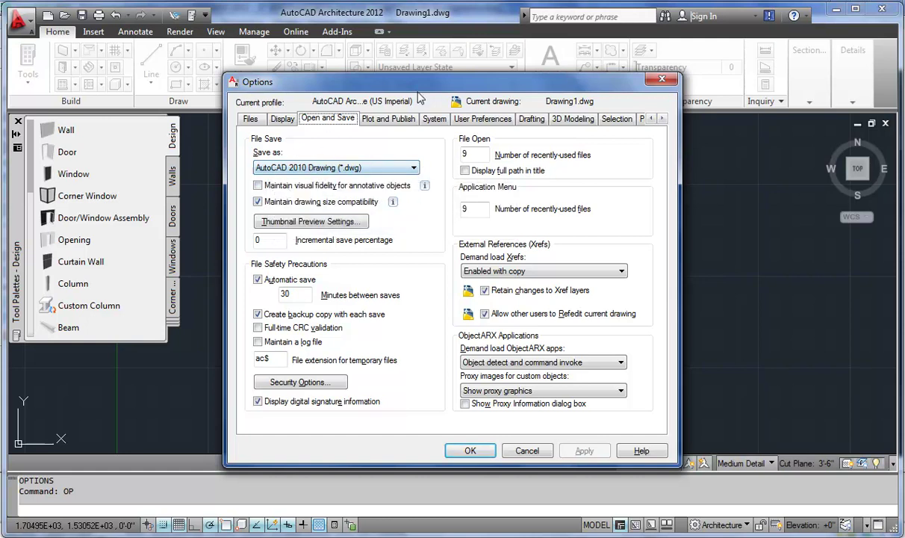
click(416, 168)
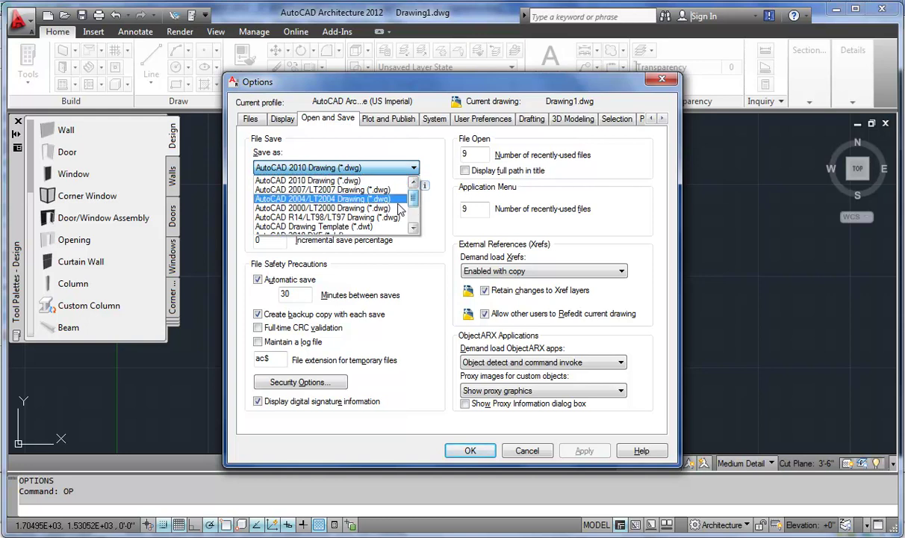
click(307, 210)
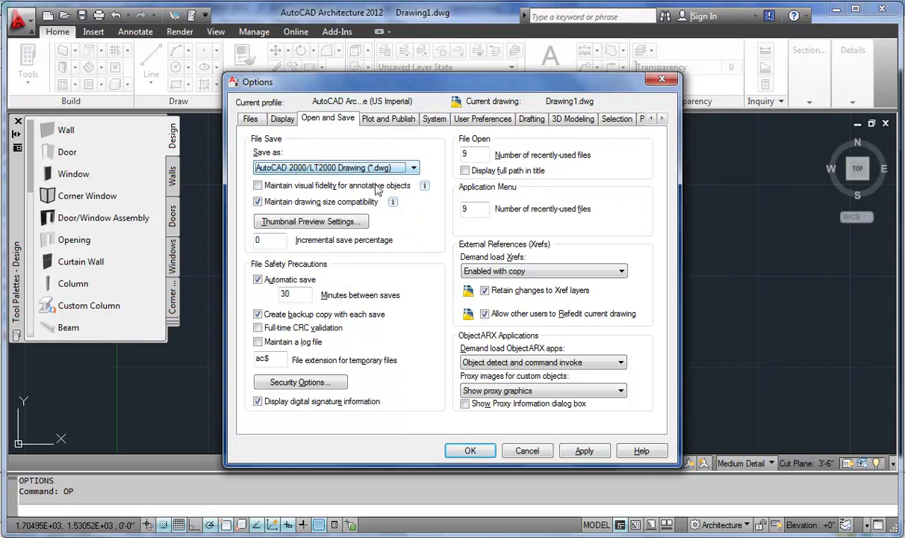
click(584, 451)
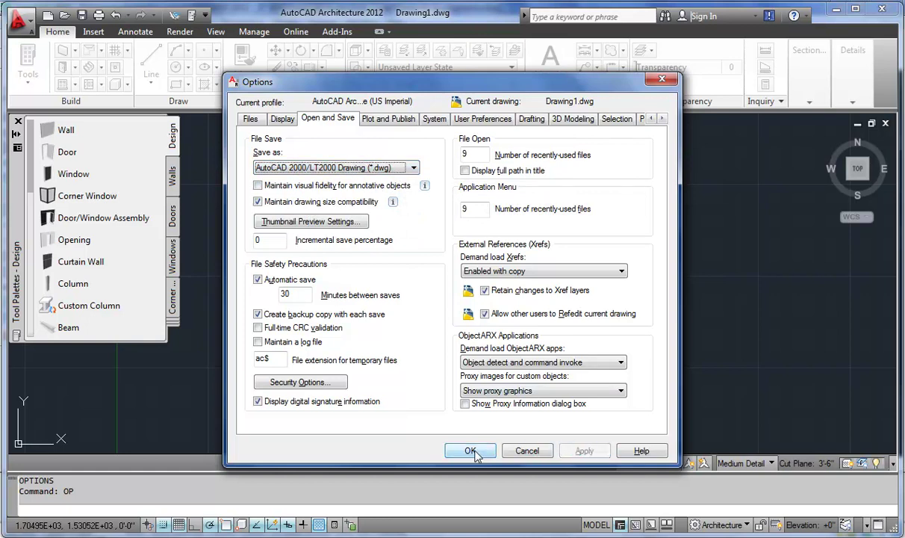
click(471, 450)
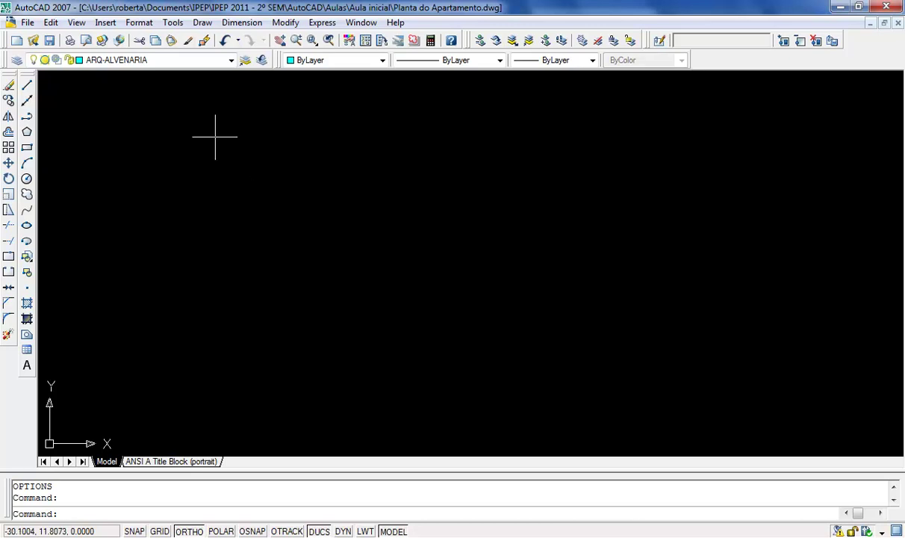
Step: Save Planta do Apartamento.dwg as an AutoCAD 2004/LT2004 Drawing, replacing the existing file
click(28, 23)
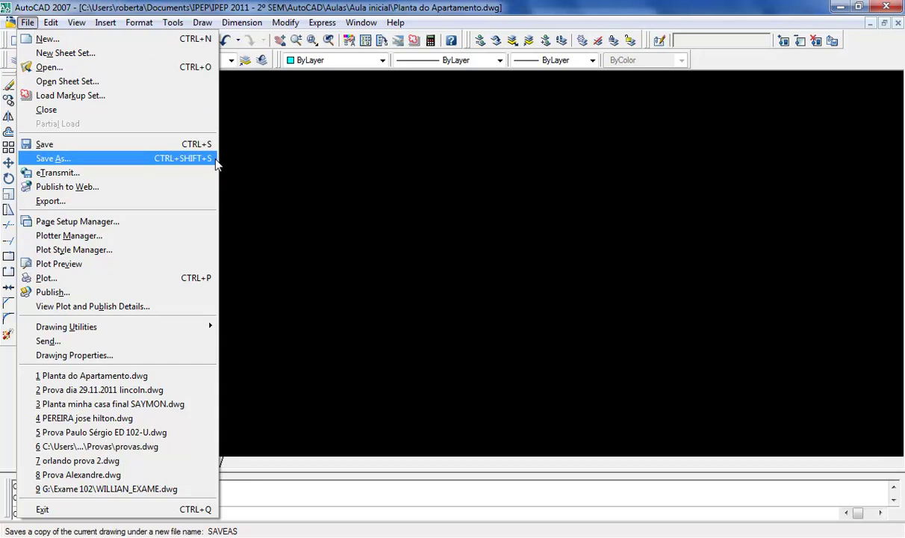
click(103, 167)
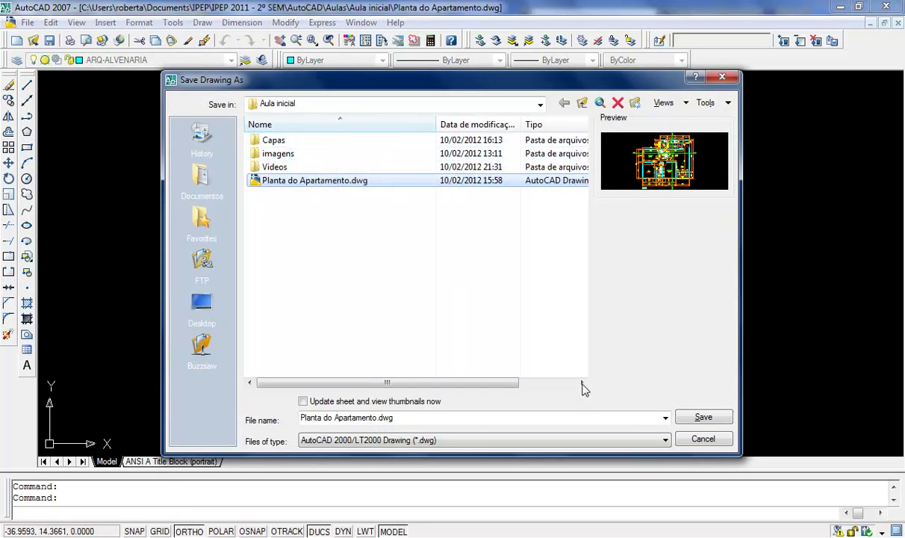
click(667, 441)
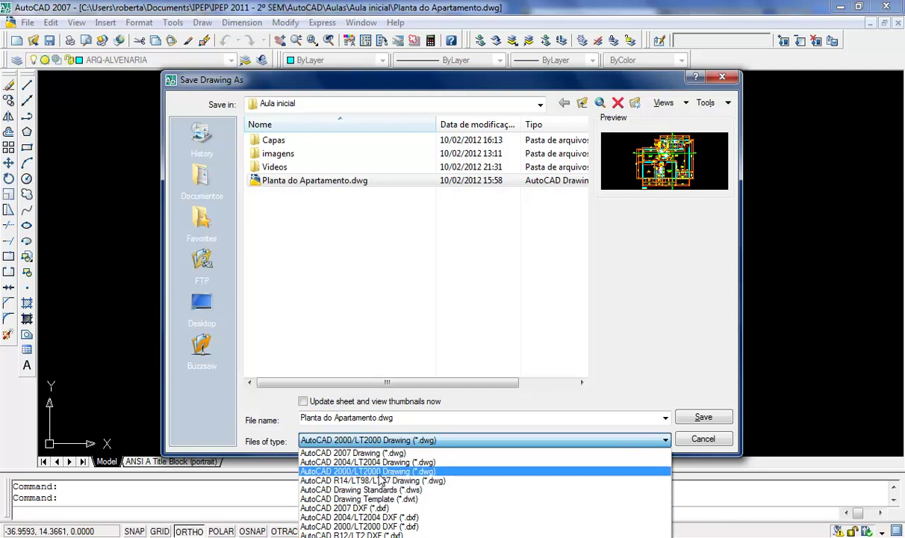
click(431, 463)
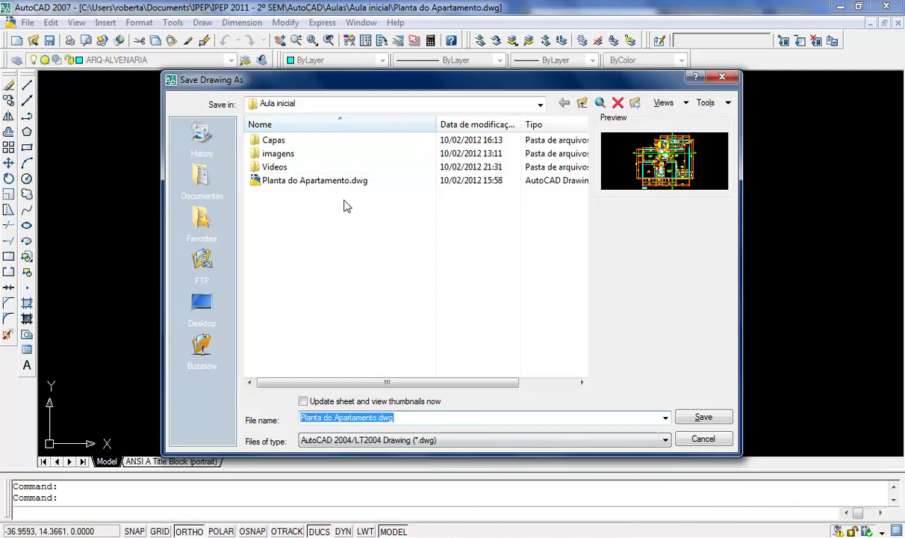
click(704, 420)
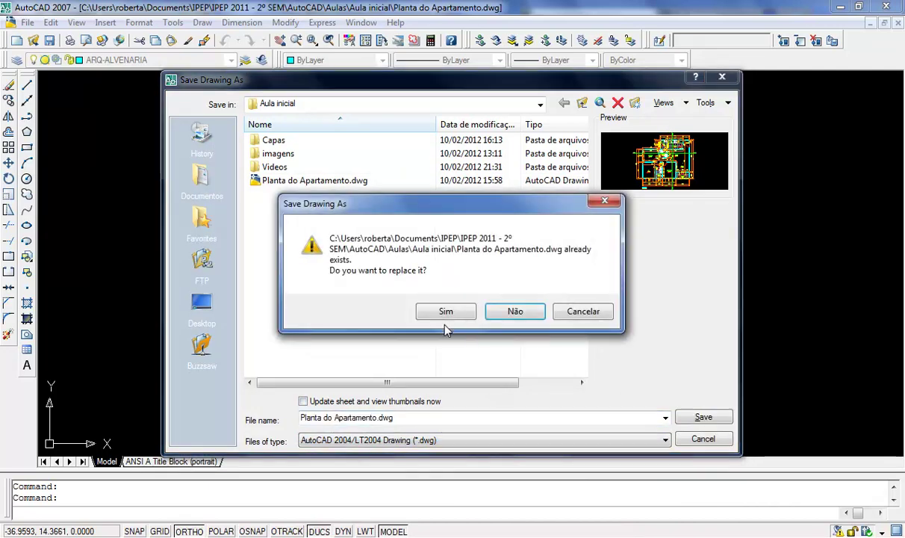
click(445, 312)
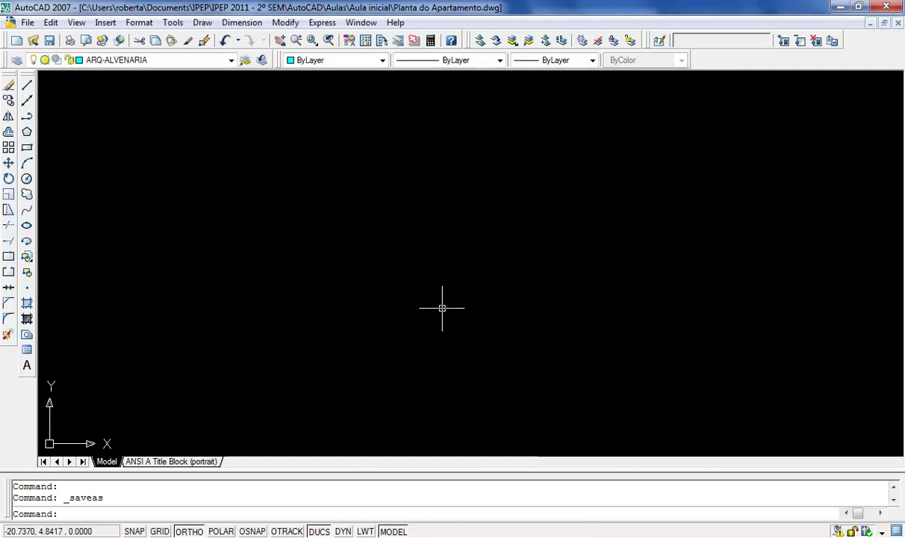
Step: Close Planta do Apartamento.dwg and reopen it from the File menu's recent drawings list
click(27, 23)
click(45, 110)
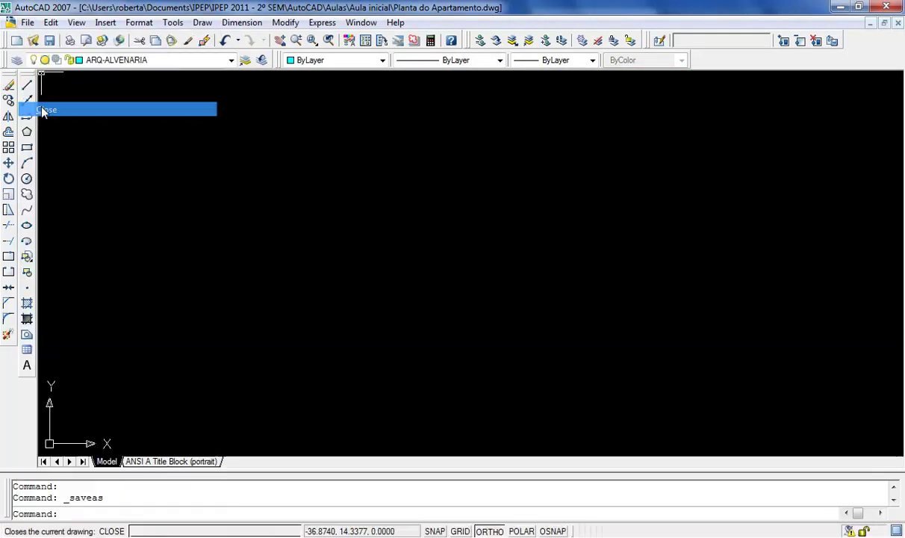
click(17, 24)
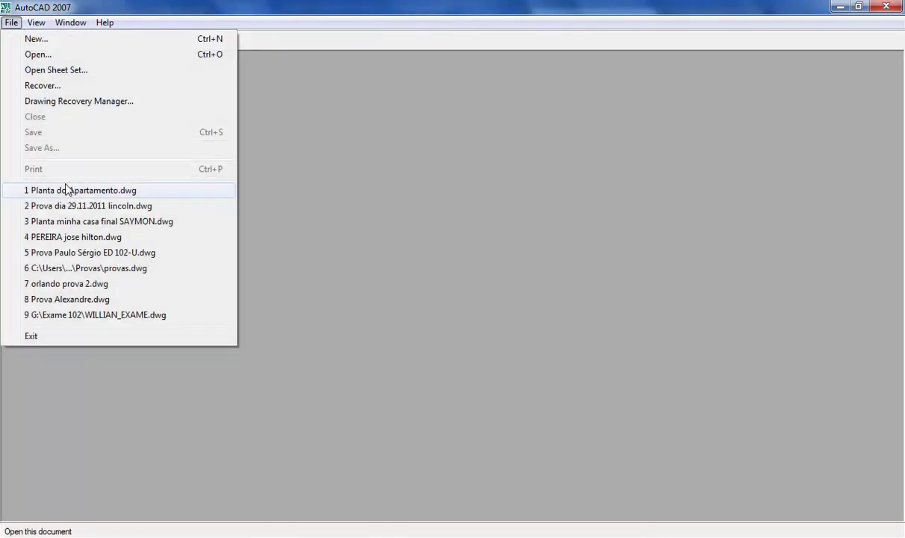
click(66, 191)
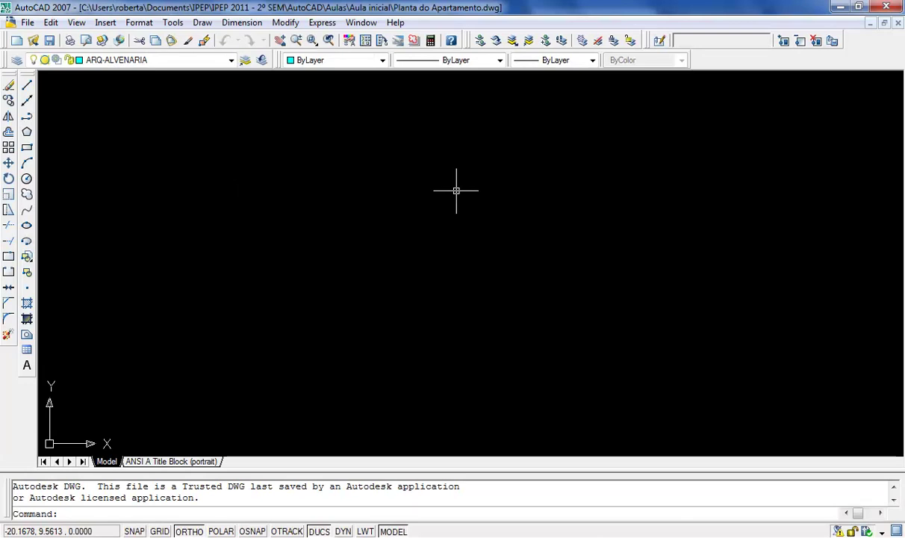